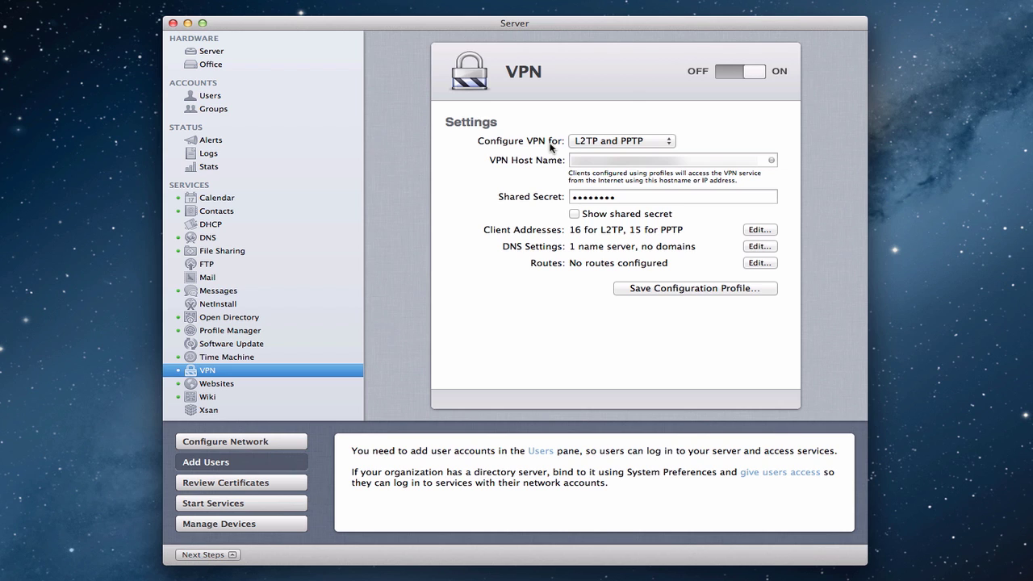
# - Review the VPN protocol choices, L2TP alone or L2TP and PPTP, without changing the selection
pyautogui.click(669, 142)
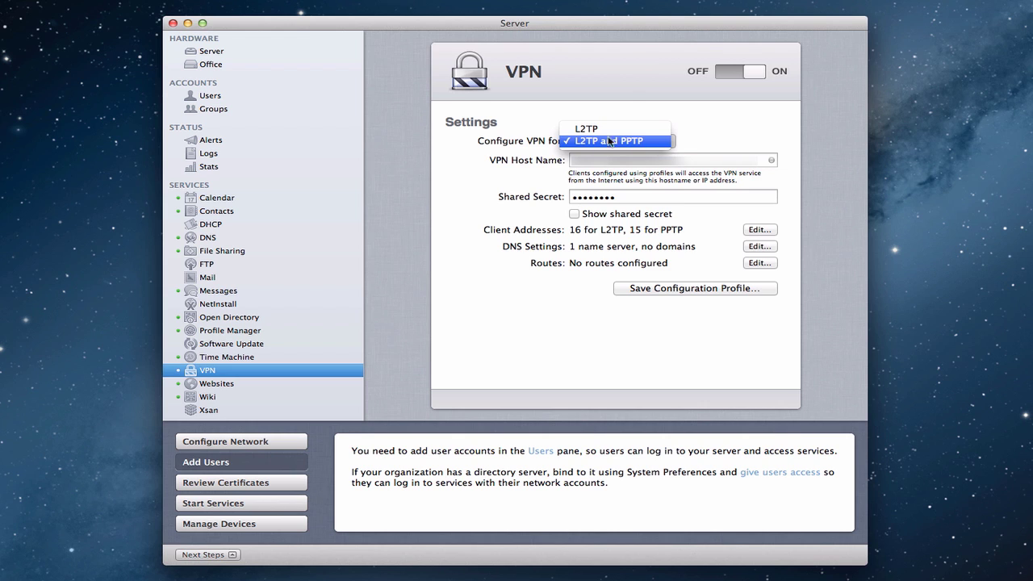
pyautogui.click(712, 139)
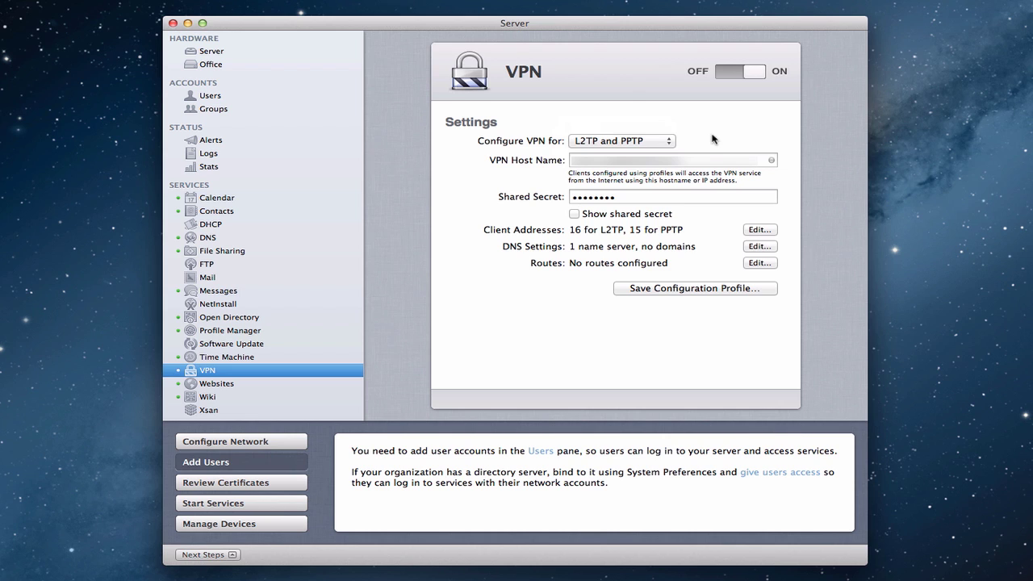
pyautogui.click(671, 143)
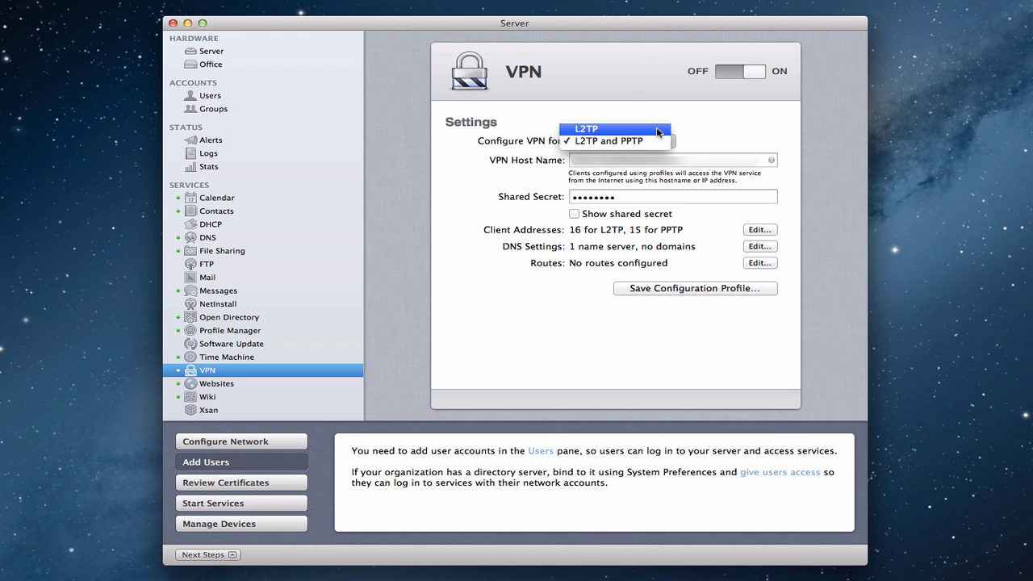
pyautogui.click(708, 134)
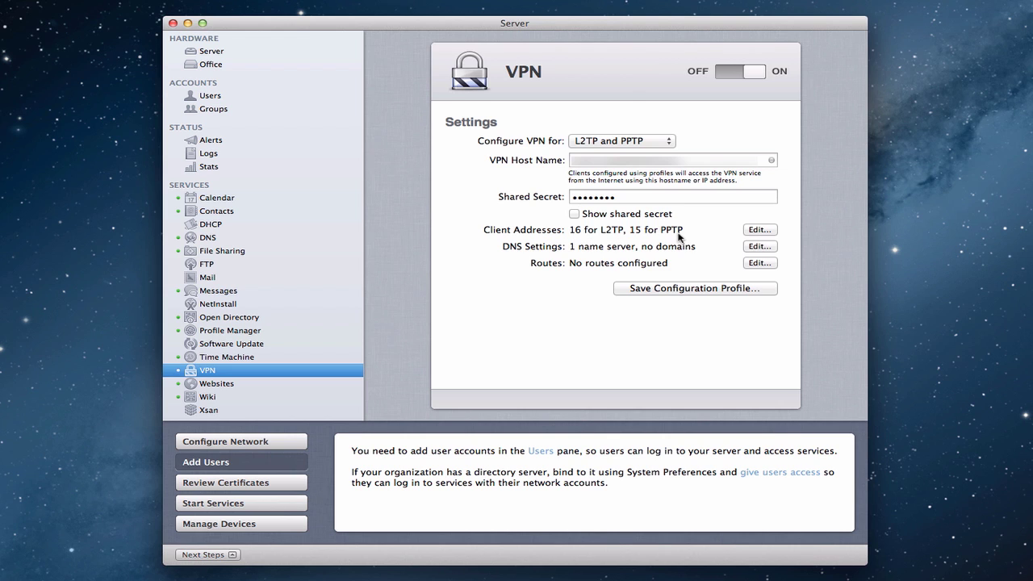
# - Review the VPN client address assignment and compare its starting address with the DHCP range in AirPort Utility
pyautogui.click(759, 230)
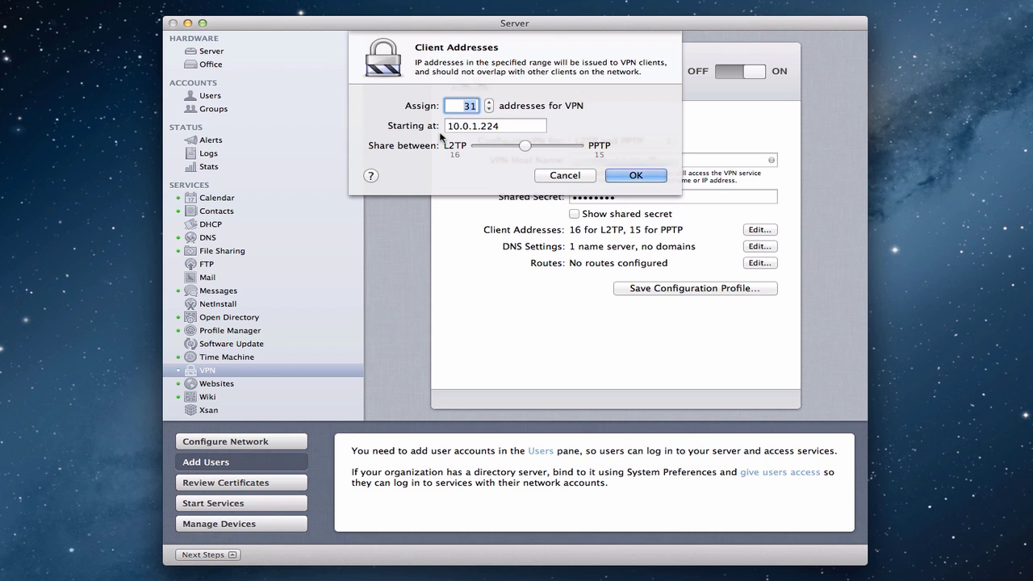
pyautogui.moveTo(511, 136)
pyautogui.press('super+Tab')
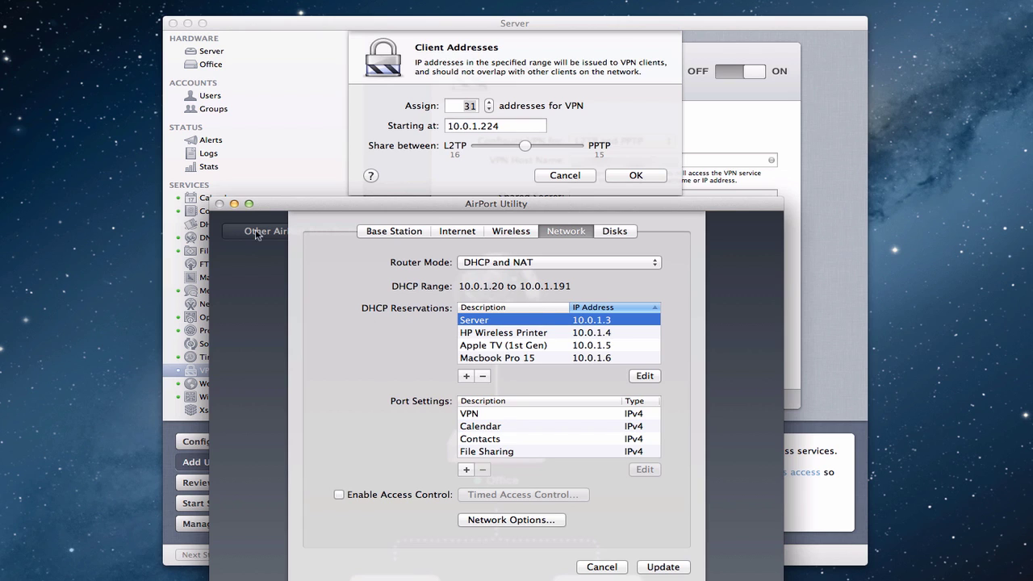
pyautogui.click(234, 204)
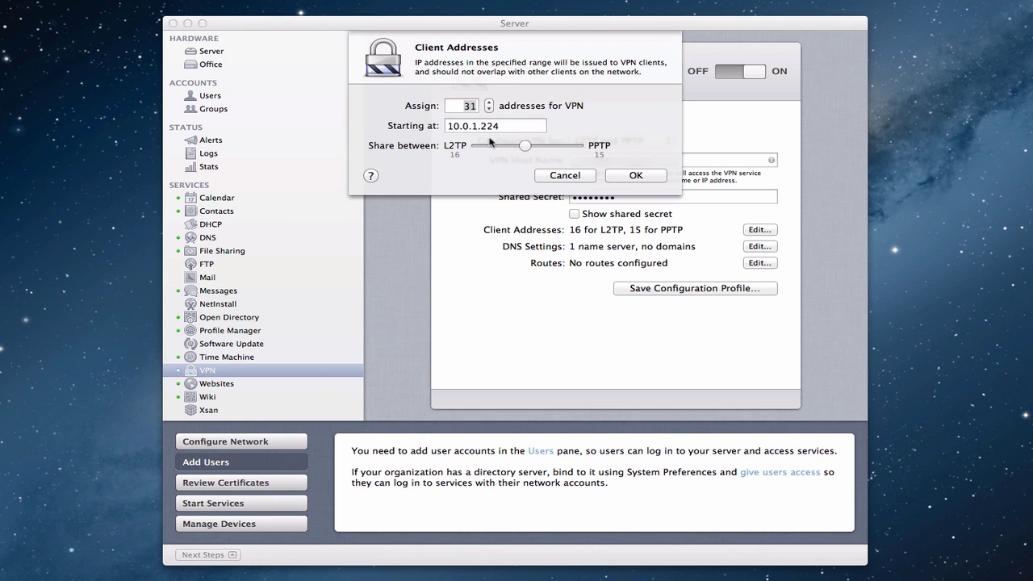
pyautogui.click(442, 32)
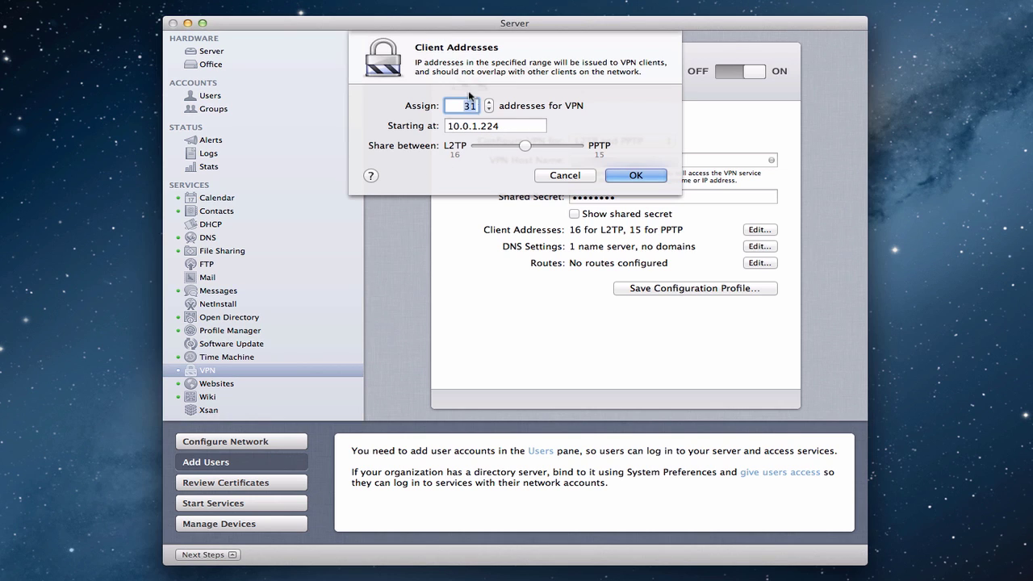
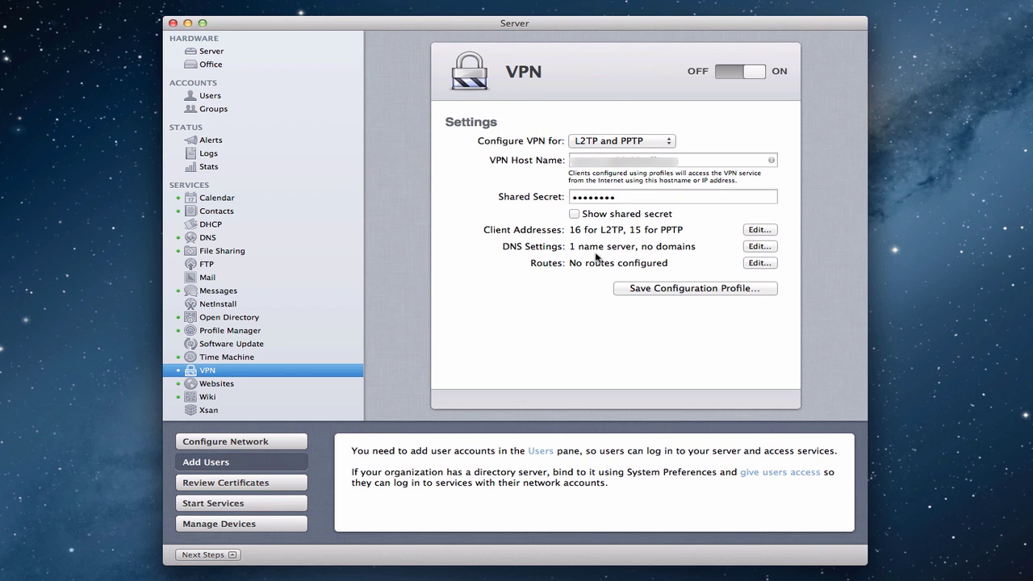
# - Check the name servers and search domains provided to VPN clients against the server's reserved address in AirPort Utility
pyautogui.click(758, 247)
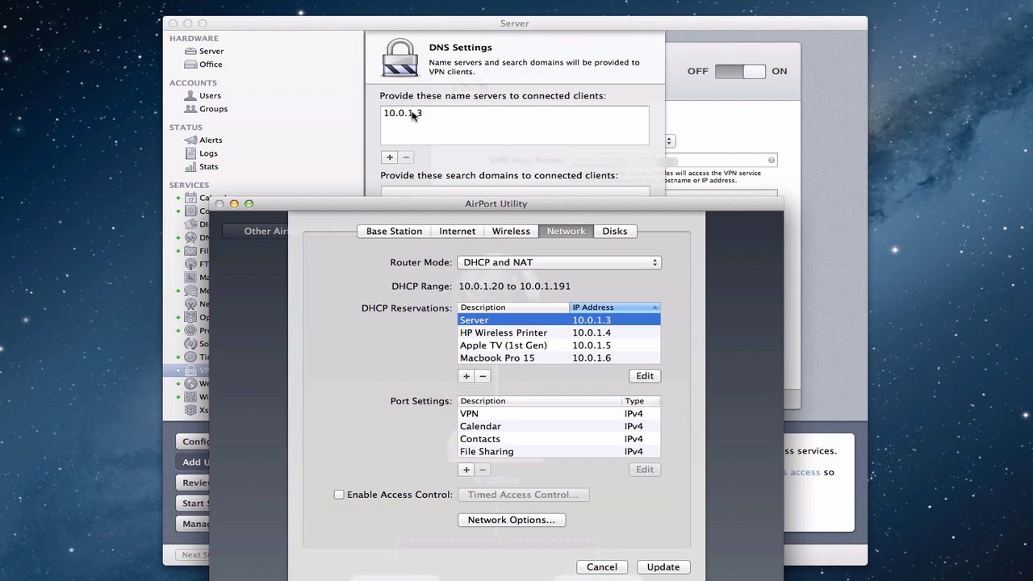
pyautogui.press('super+q')
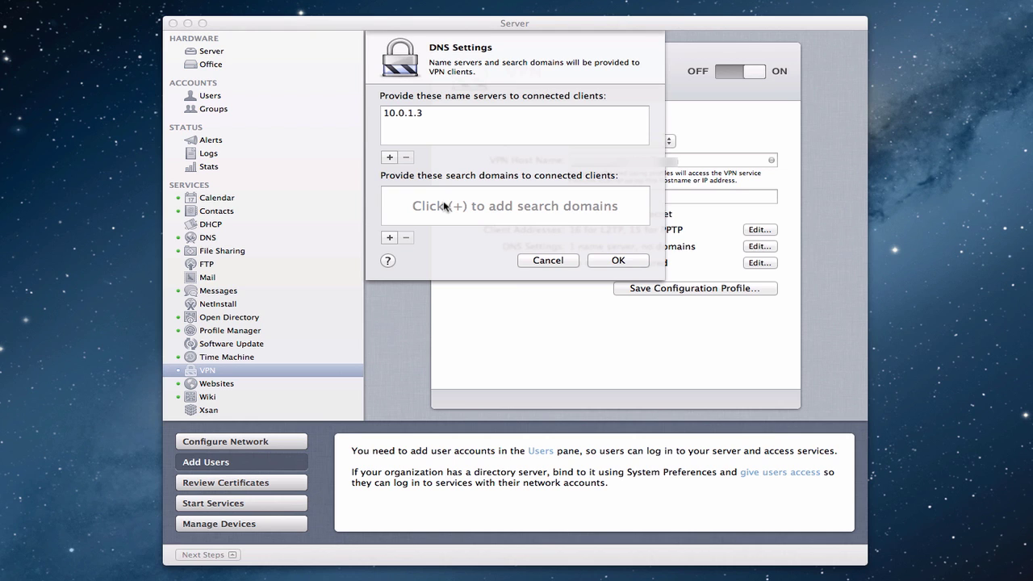
pyautogui.click(550, 264)
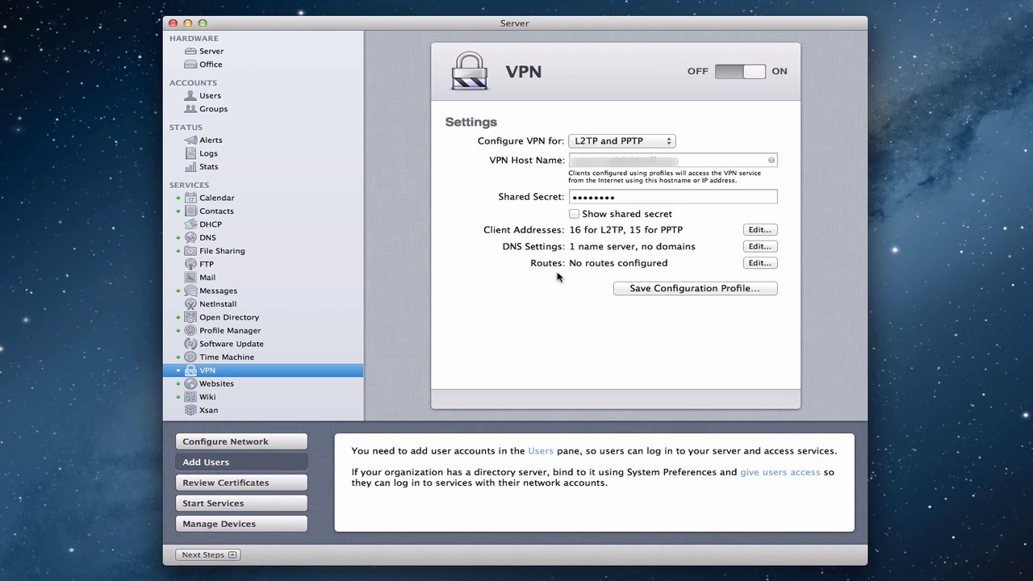
# - Inspect the fields and network type choices for an additional VPN route, and close the route settings without saving
pyautogui.click(761, 264)
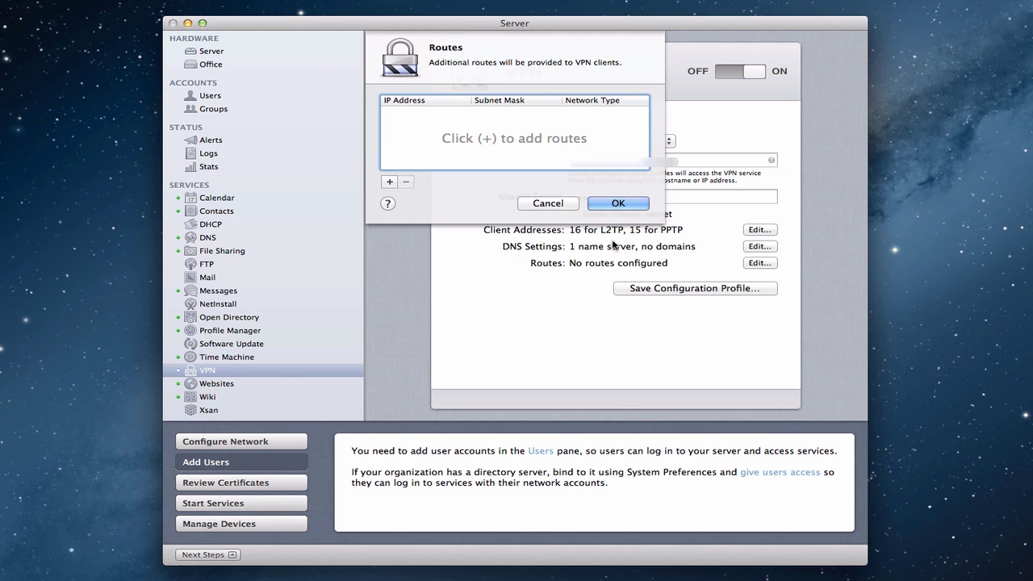
pyautogui.click(389, 183)
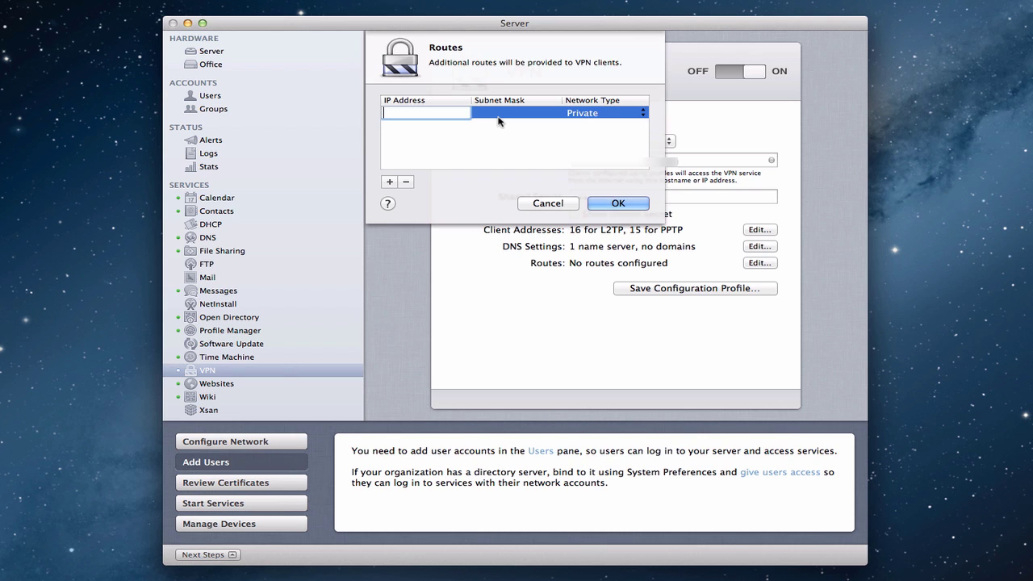
pyautogui.click(642, 115)
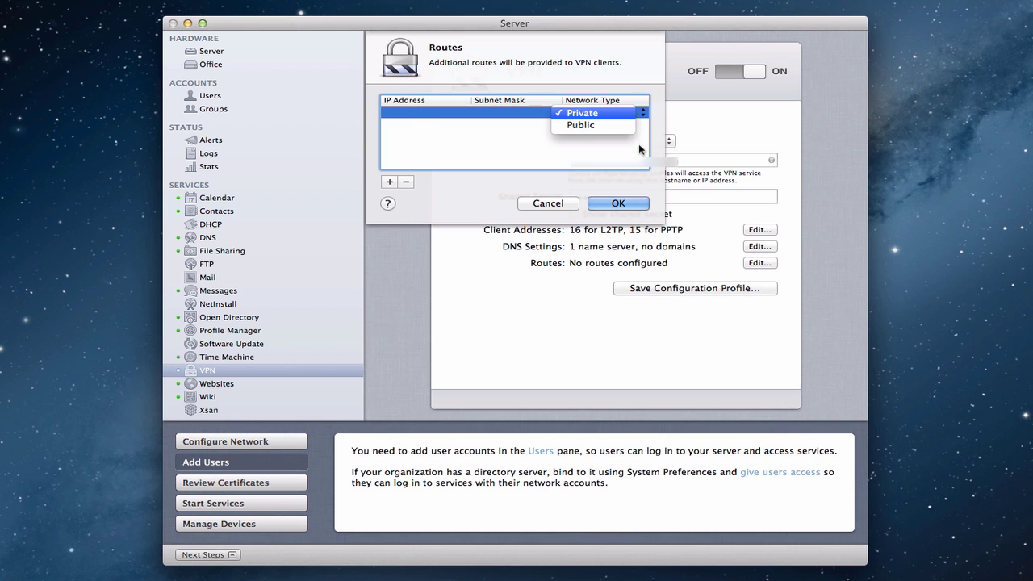
pyautogui.click(517, 159)
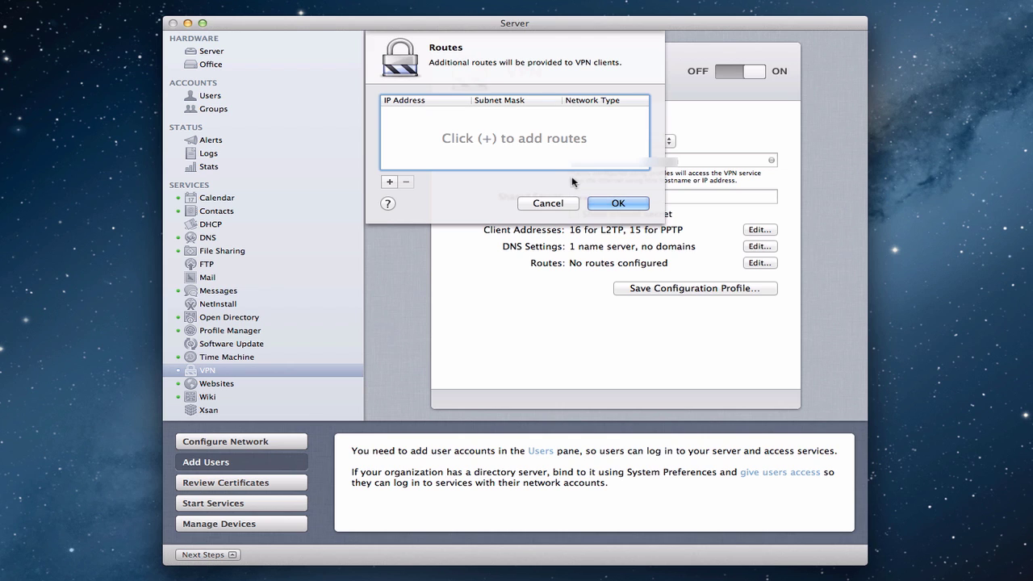
pyautogui.click(550, 204)
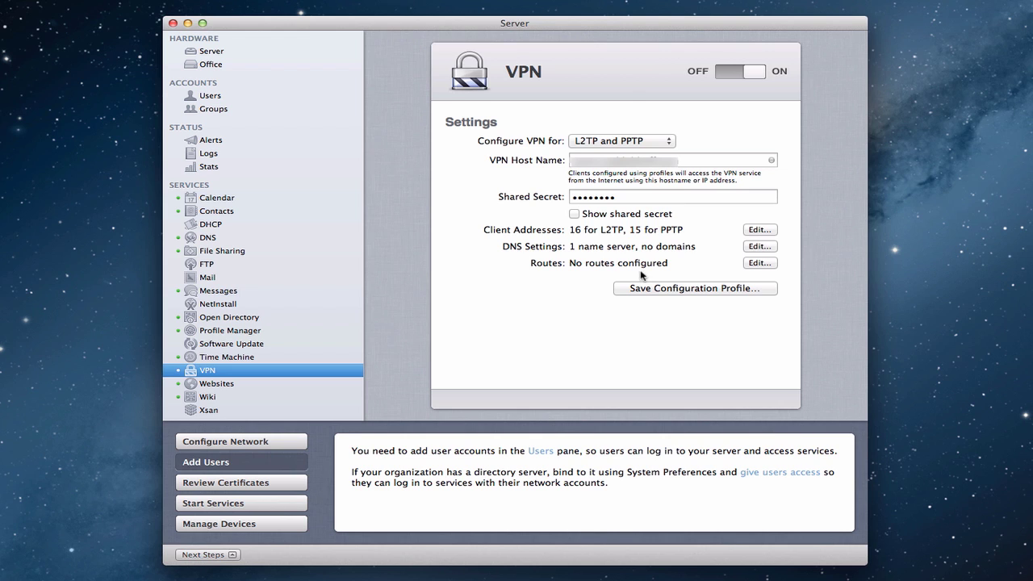
# - Review the VPN type options for saving a configuration profile, and cancel without saving the file
pyautogui.click(699, 290)
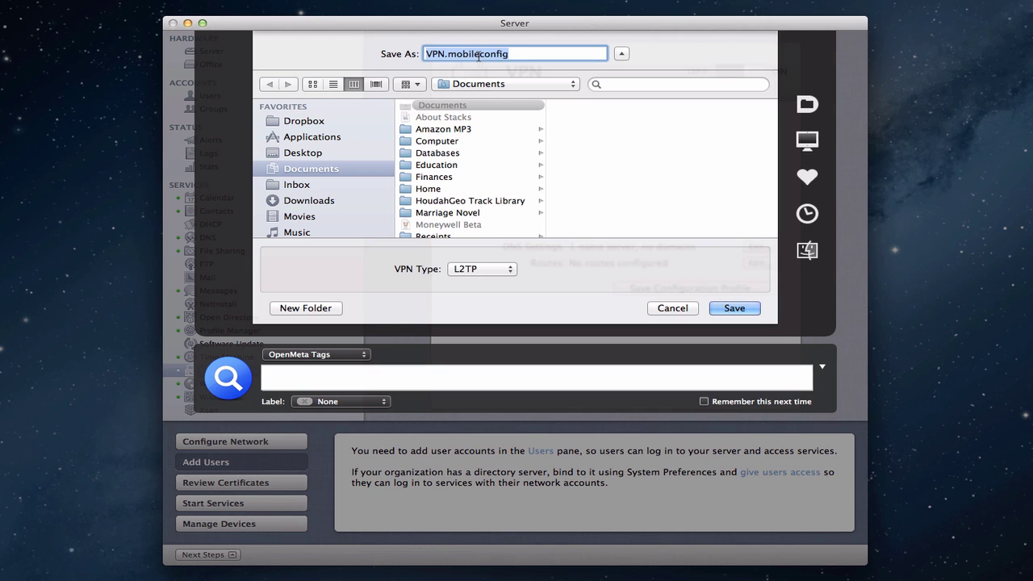
pyautogui.click(511, 272)
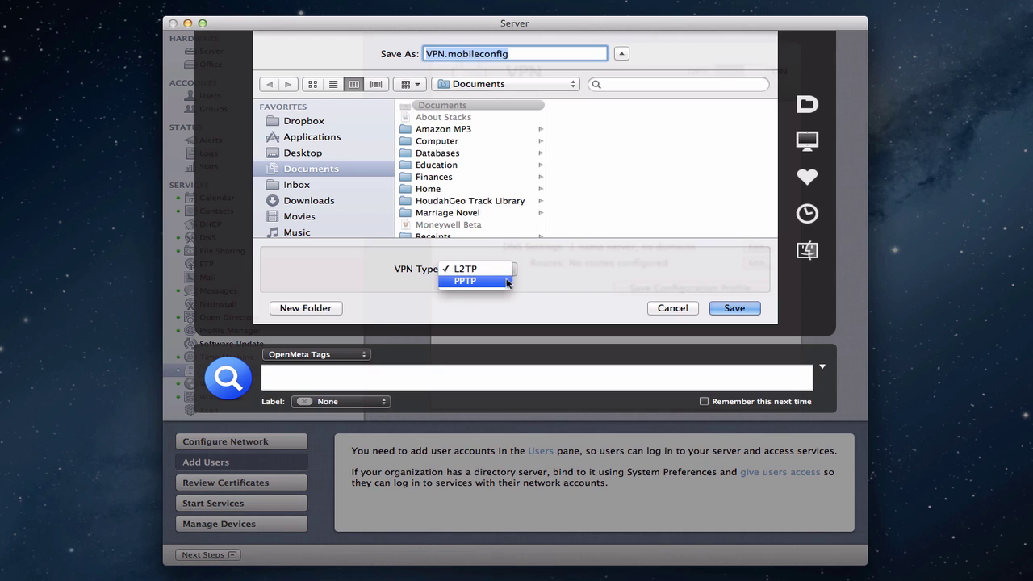
pyautogui.click(551, 274)
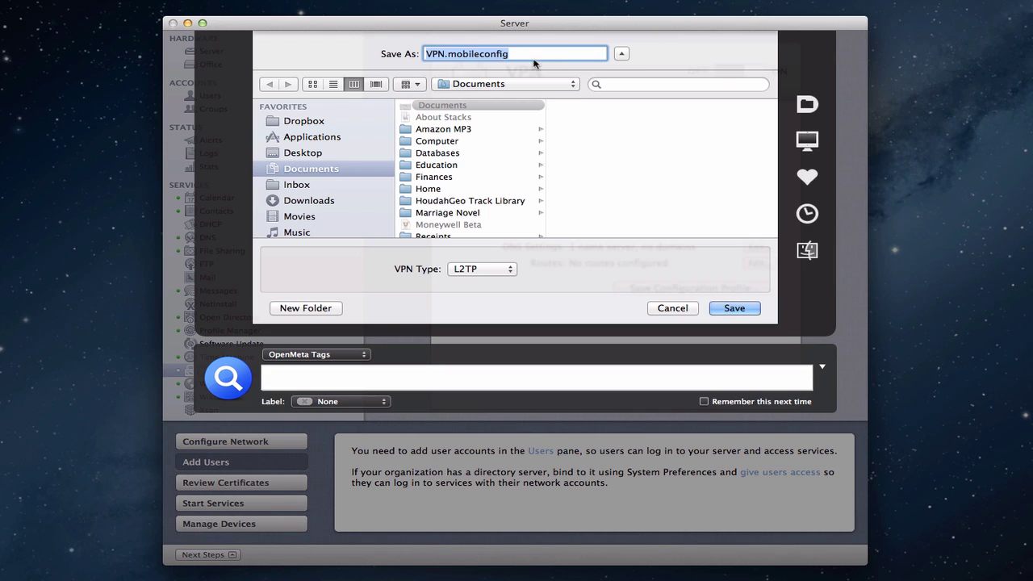
pyautogui.click(678, 308)
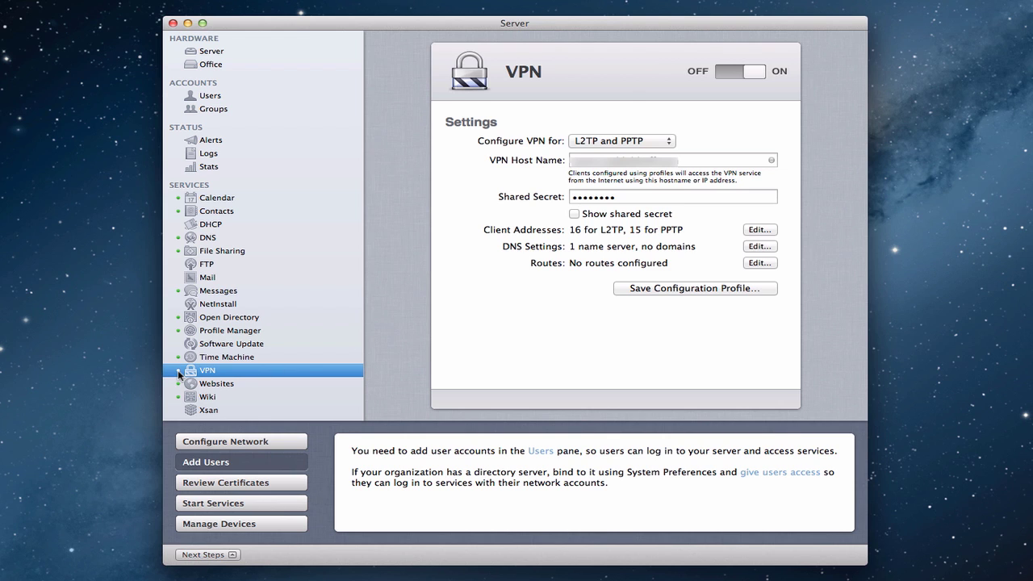
# - Check the Profile Manager settings and the public services listed for the Office base station, and return to the VPN service
pyautogui.click(225, 333)
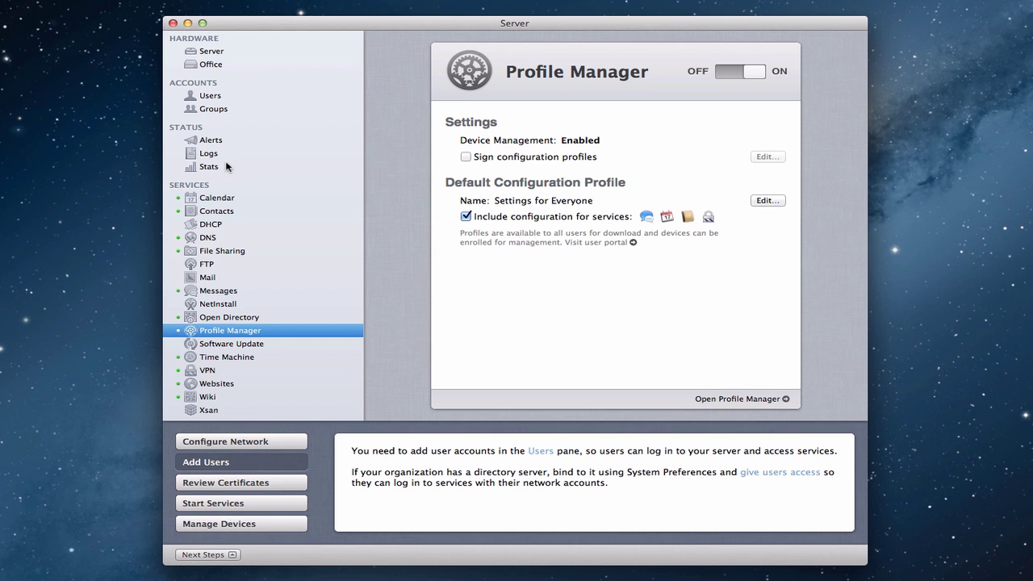
pyautogui.click(218, 66)
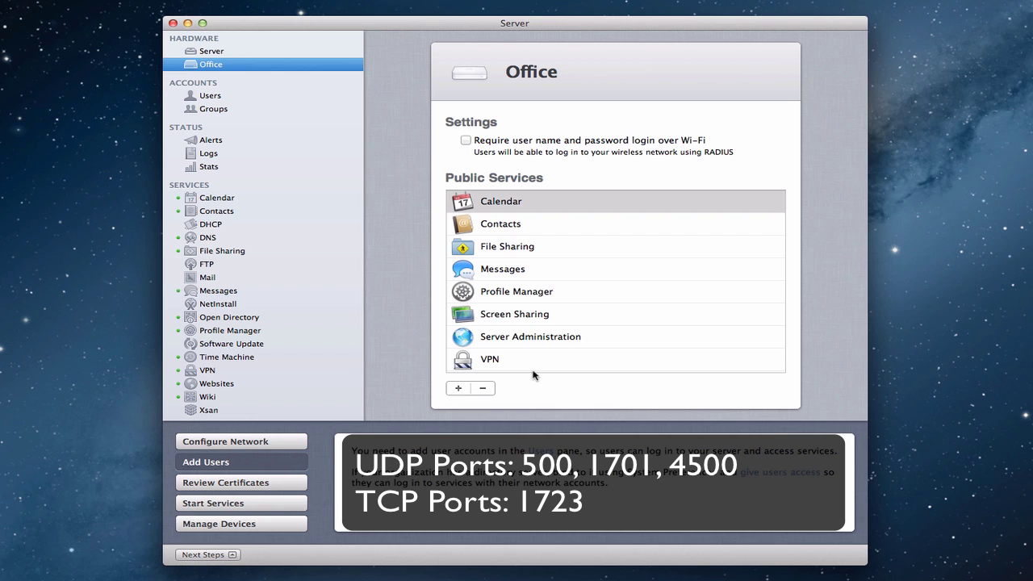
pyautogui.click(208, 370)
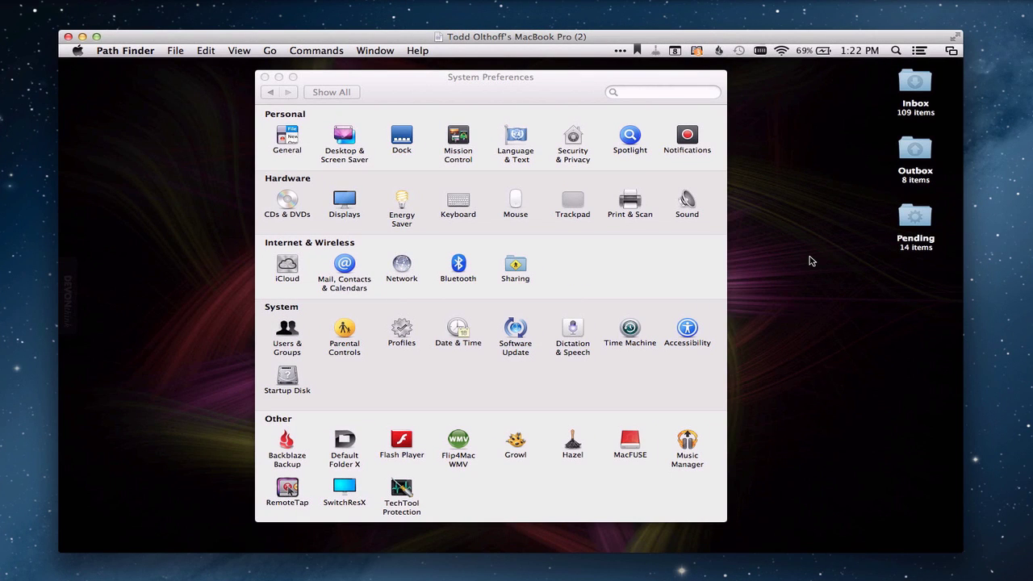
# - In System Preferences on the remote MacBook Pro, create a VPN network service of type L2TP over IPSec named VPN (L2TP)
pyautogui.click(559, 87)
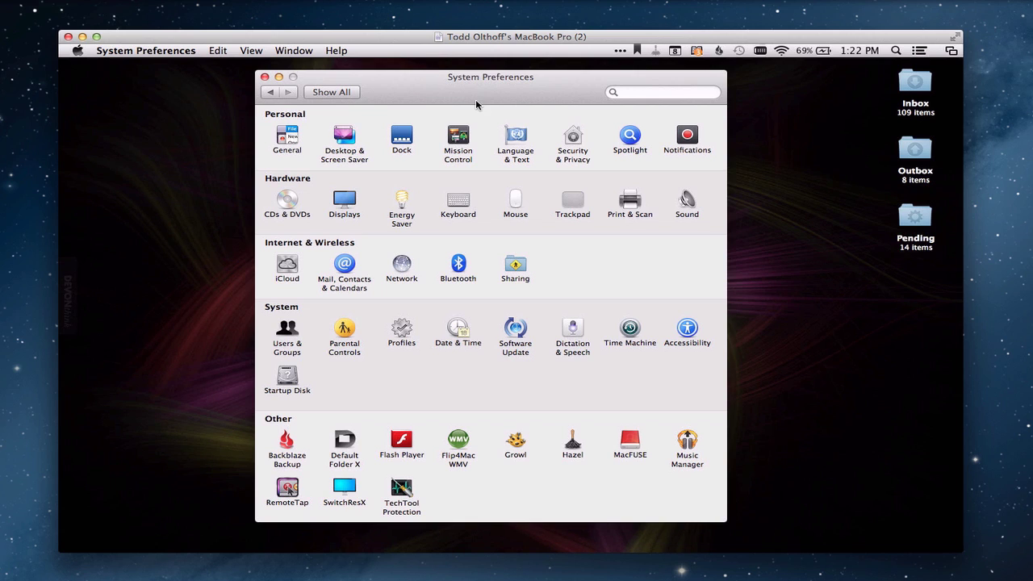
pyautogui.click(402, 268)
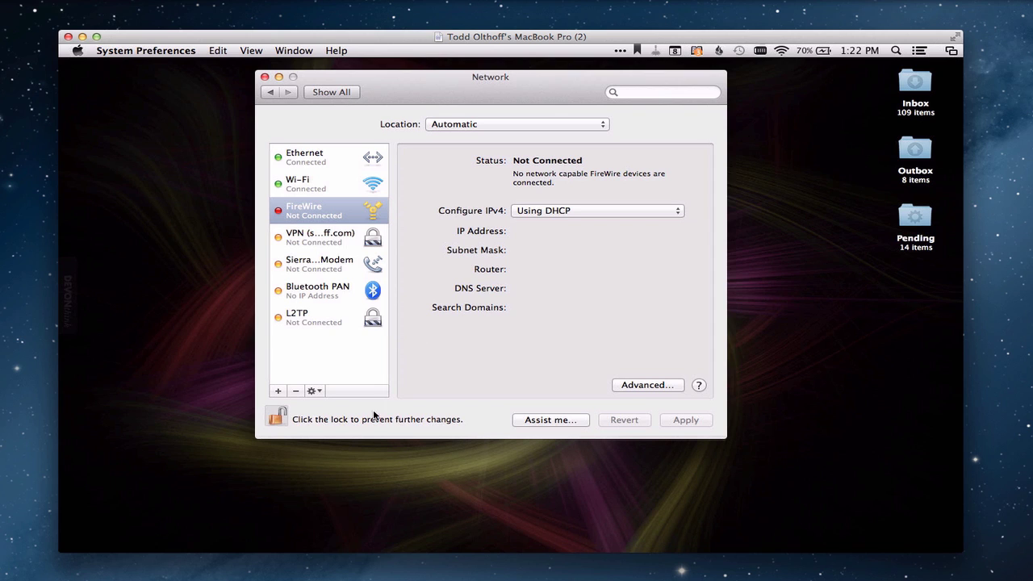
pyautogui.click(275, 391)
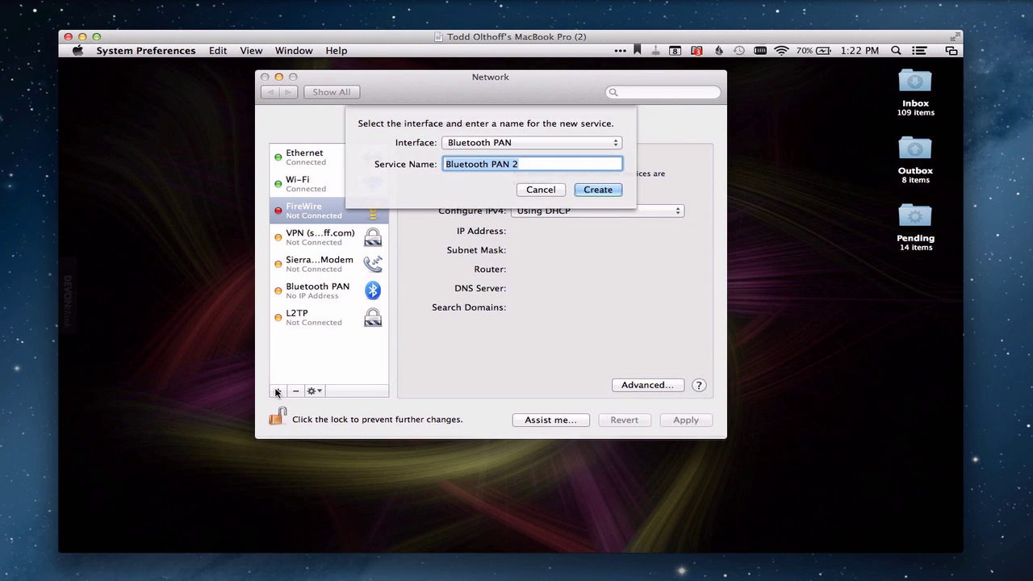
pyautogui.click(617, 142)
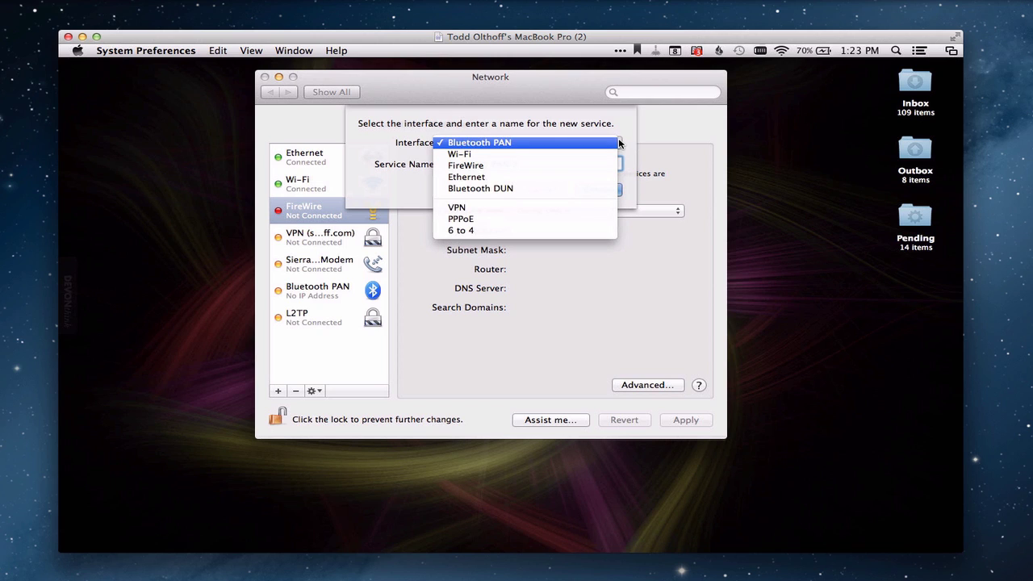
pyautogui.click(548, 211)
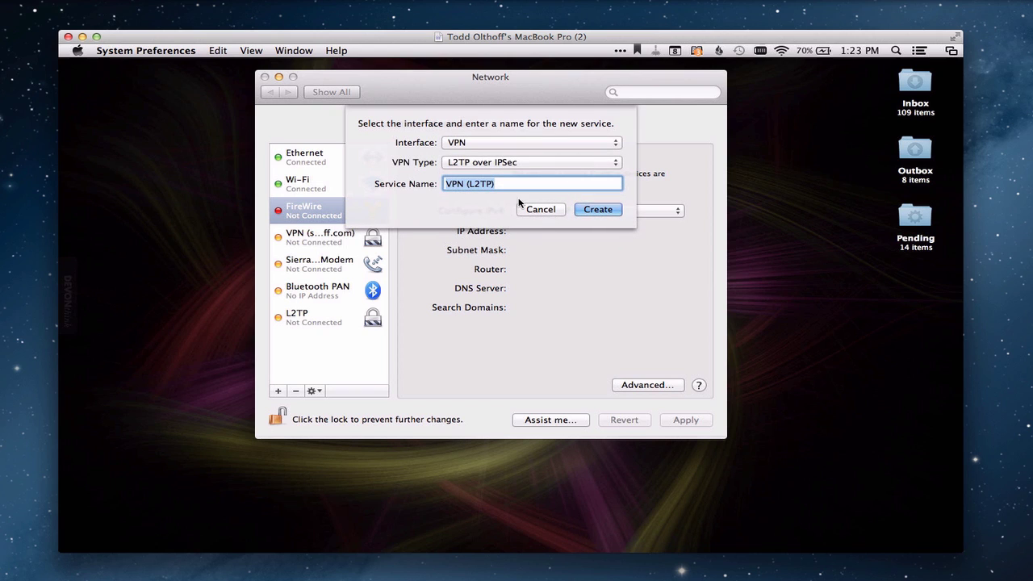
pyautogui.click(618, 163)
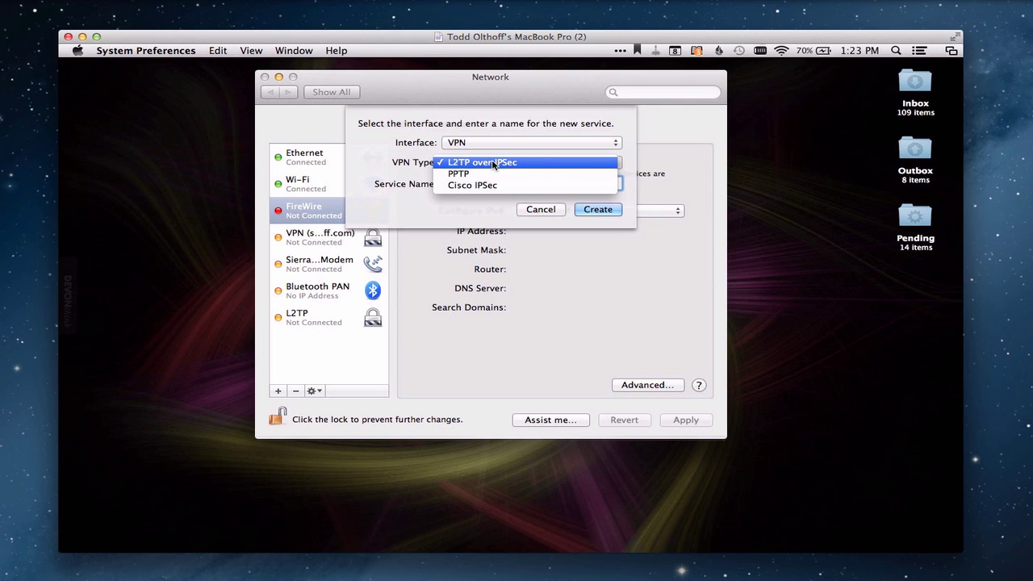
pyautogui.click(628, 157)
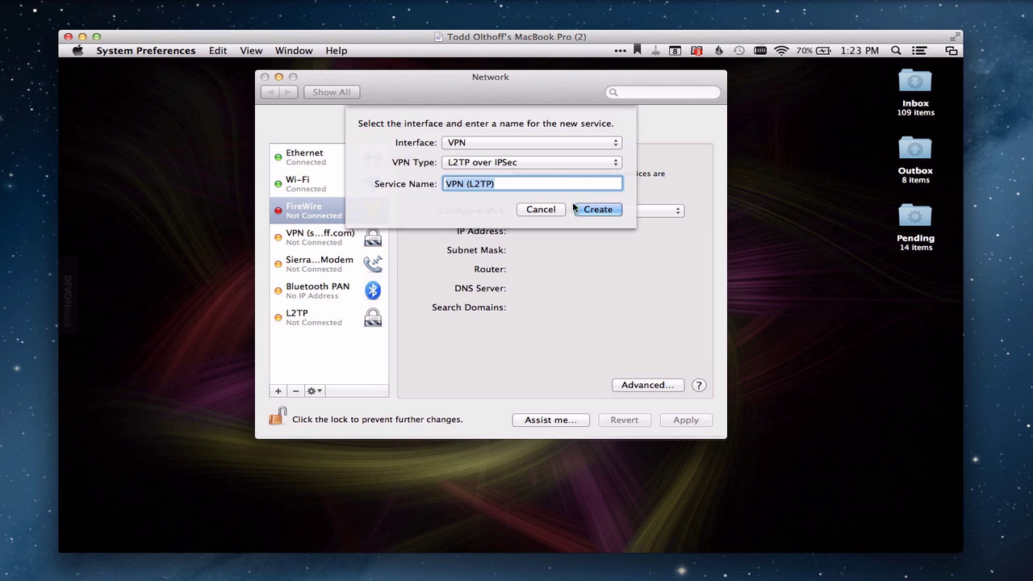
pyautogui.click(602, 210)
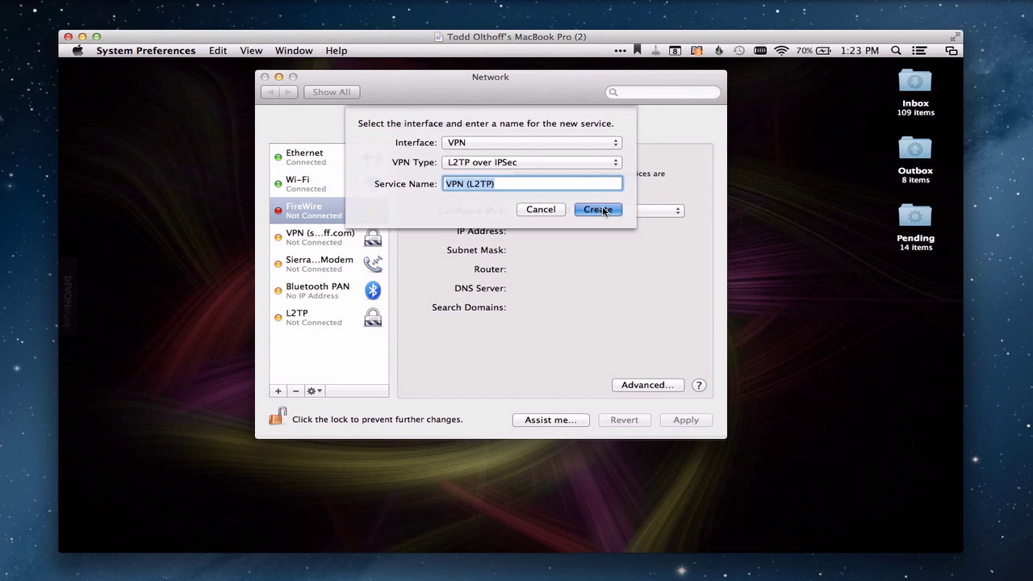
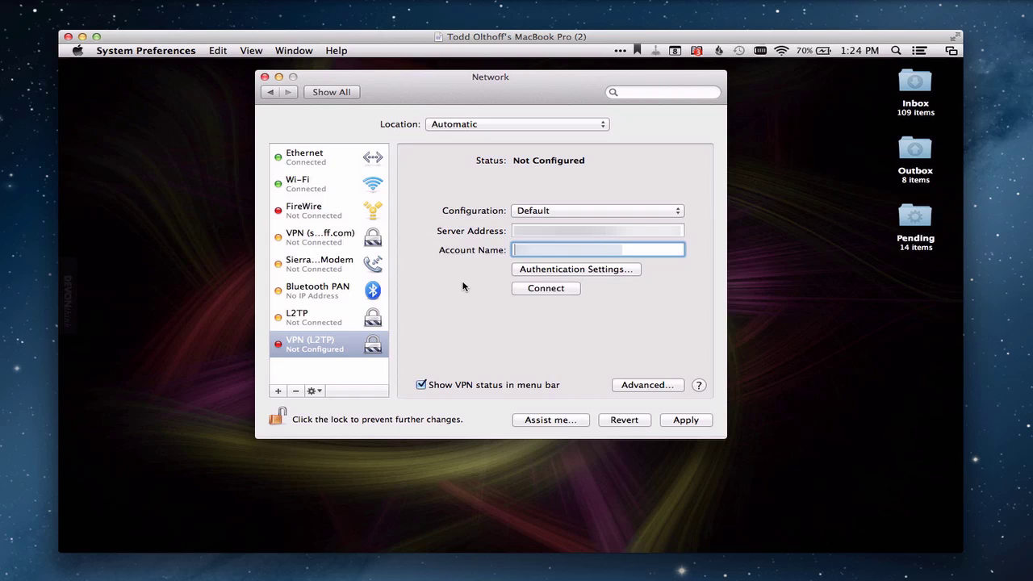
# - Enter the account name for the VPN (L2TP) service and the account password for user authentication
pyautogui.write('todd')
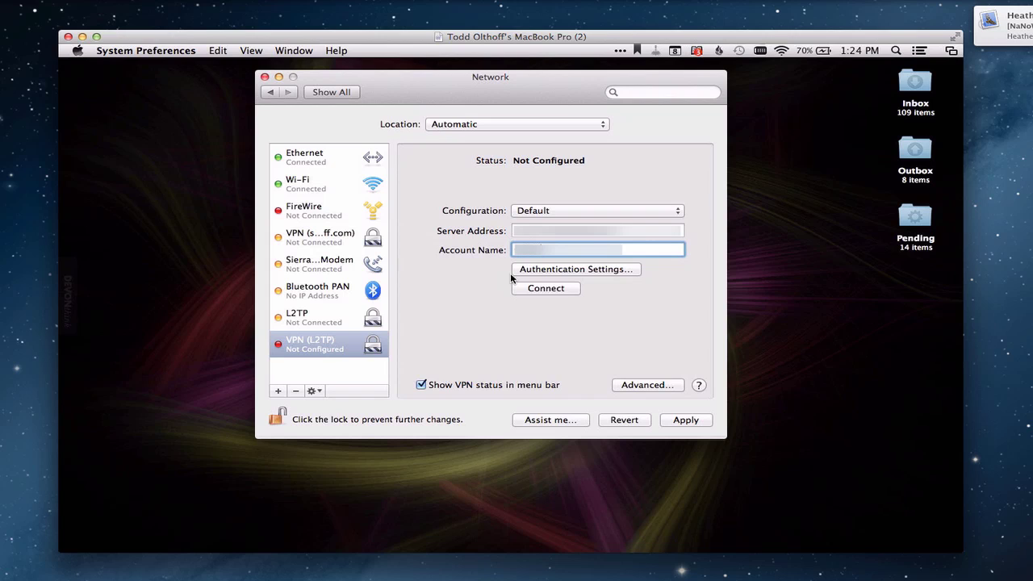
pyautogui.click(589, 269)
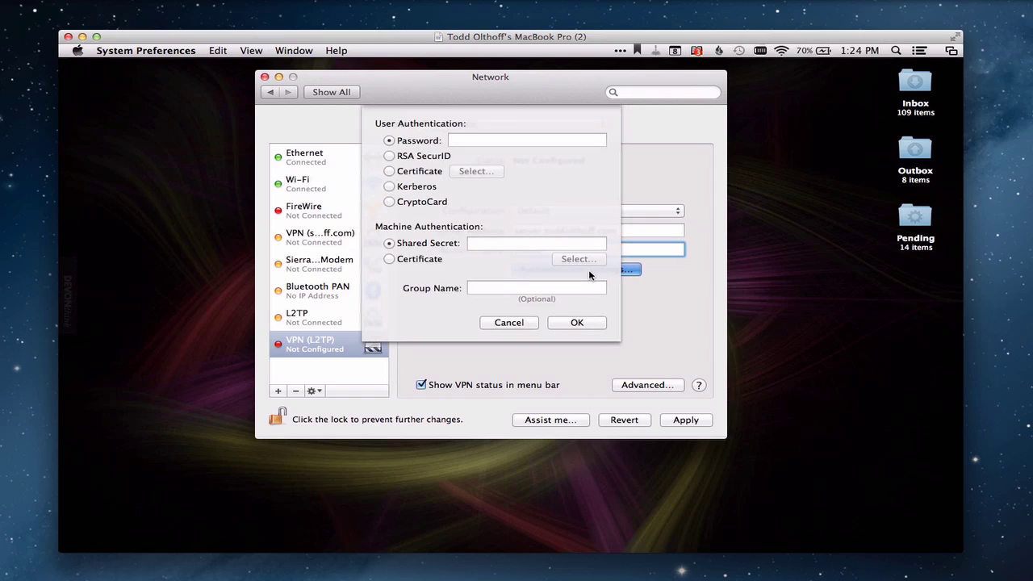
pyautogui.click(557, 242)
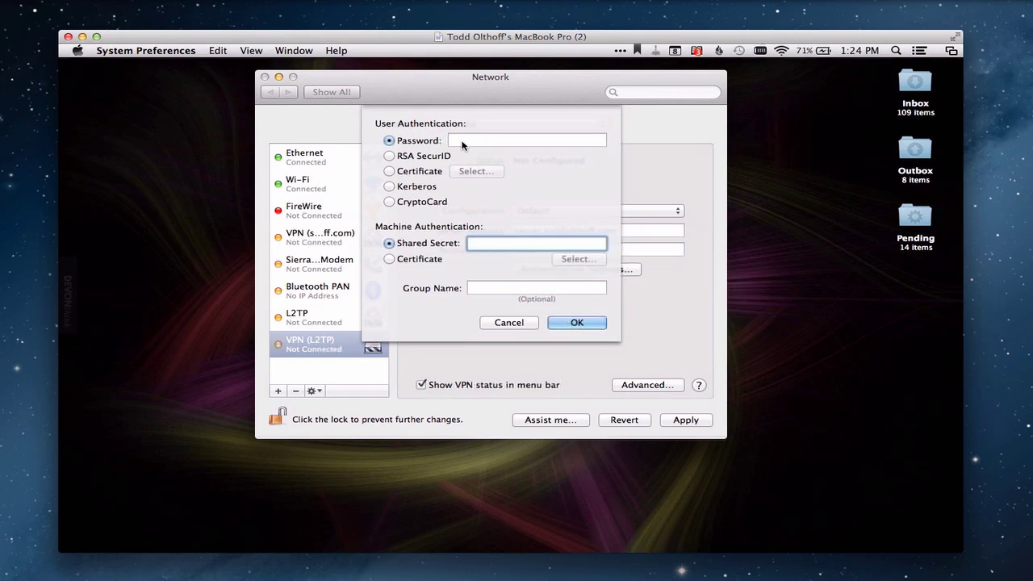
pyautogui.click(462, 143)
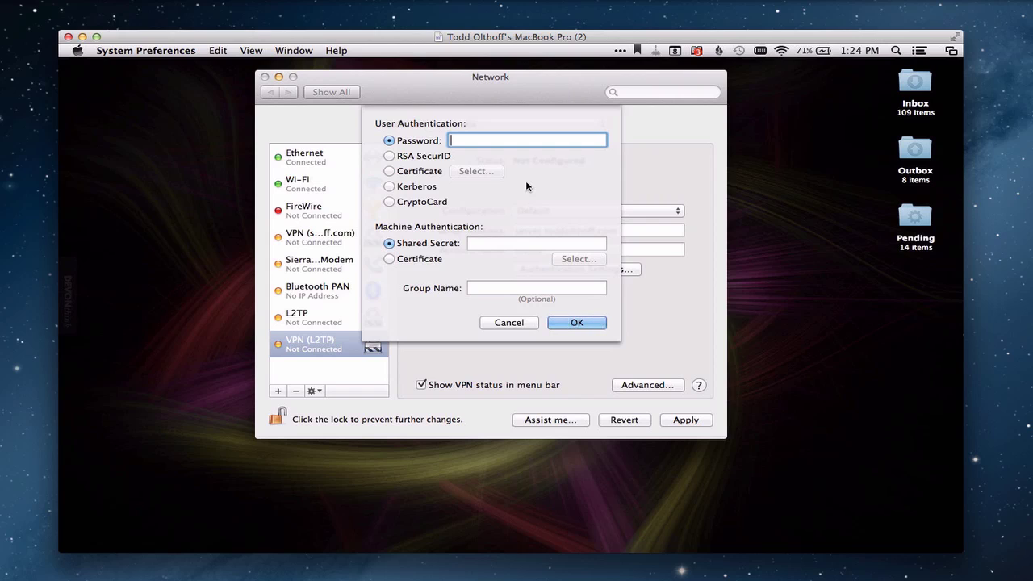
pyautogui.write('•••••••••••••')
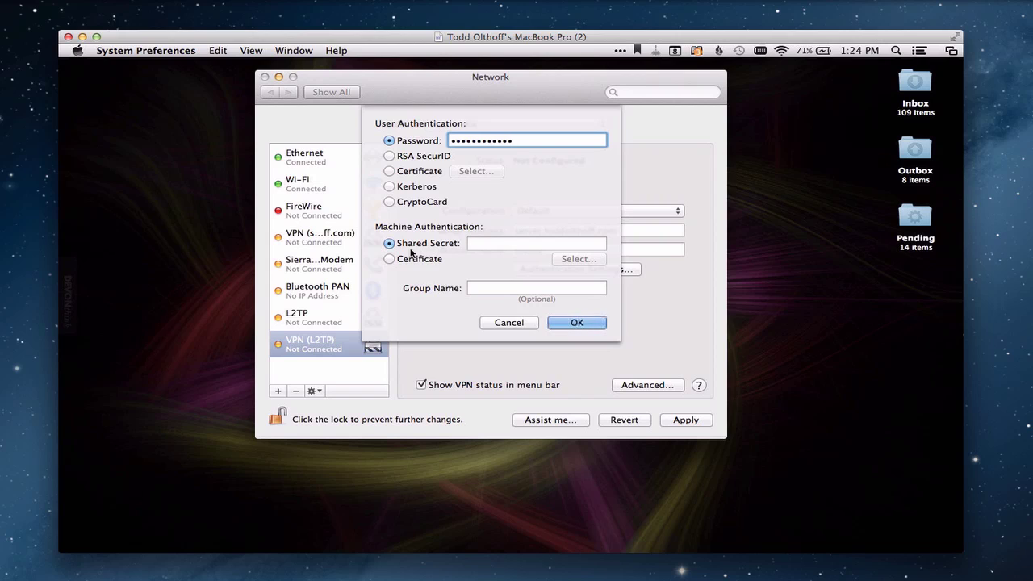
# - Enter the shared secret for machine authentication and accept the authentication settings
pyautogui.click(484, 243)
pyautogui.write('•')
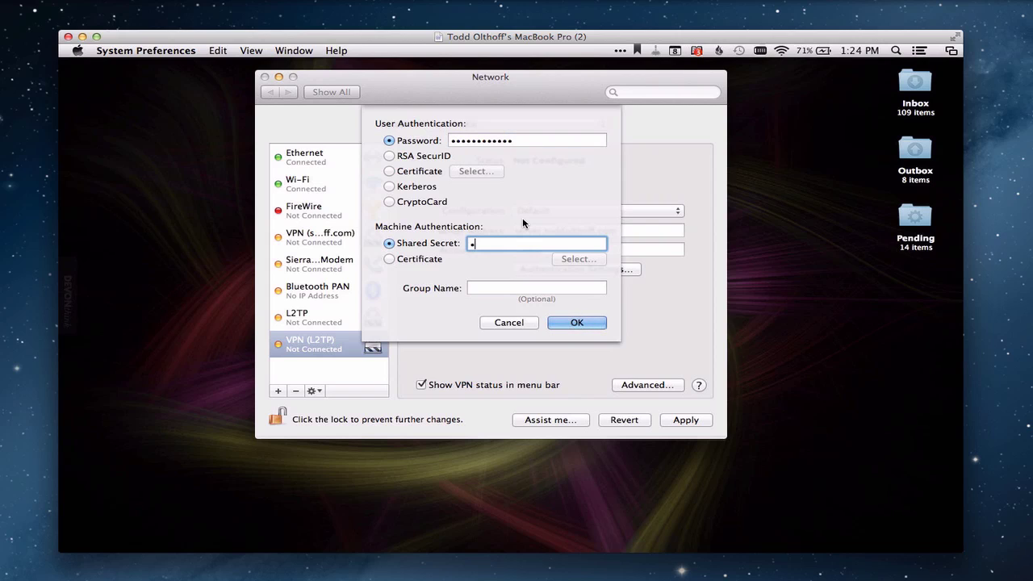
pyautogui.write('••••••••')
pyautogui.click(573, 322)
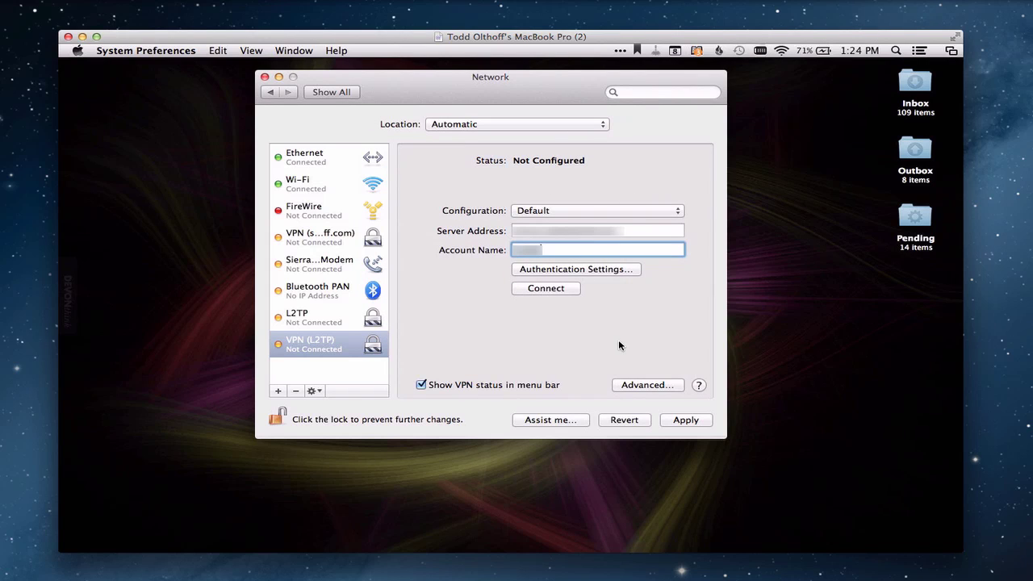
# - Review the advanced session options, TCP/IP and DNS settings of the VPN (L2TP) service, and close them without saving
pyautogui.click(644, 385)
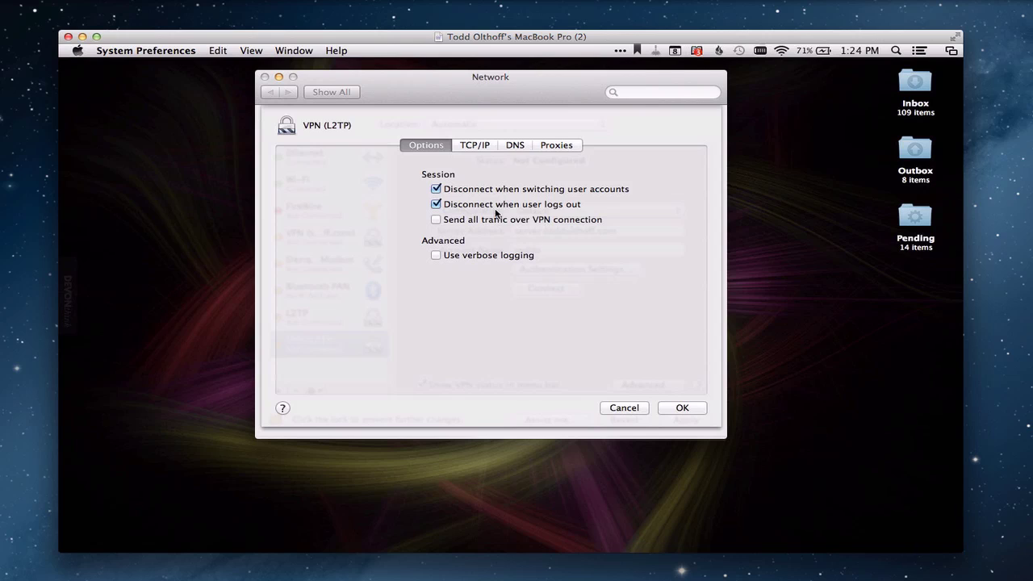
pyautogui.click(479, 149)
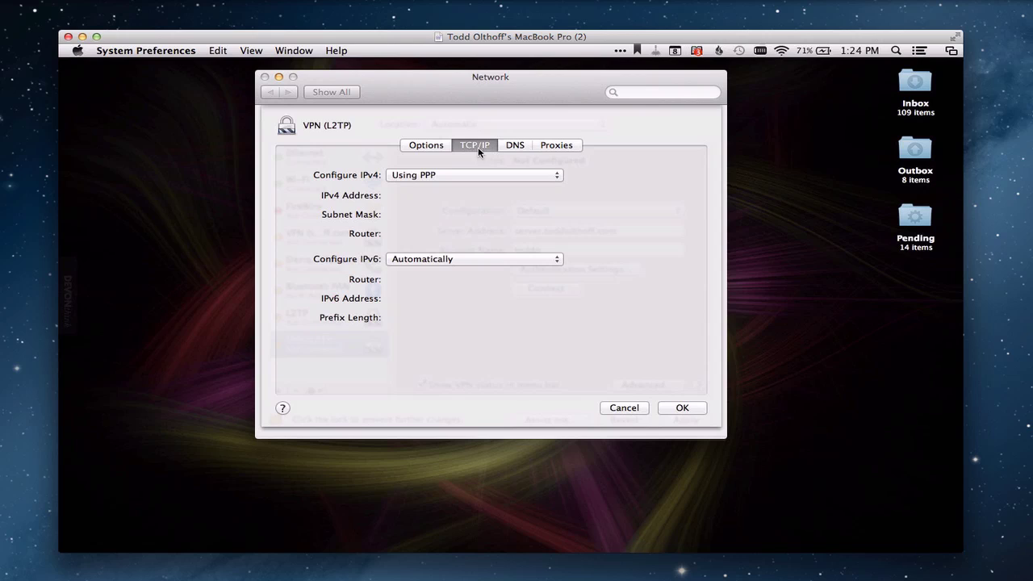
pyautogui.click(515, 149)
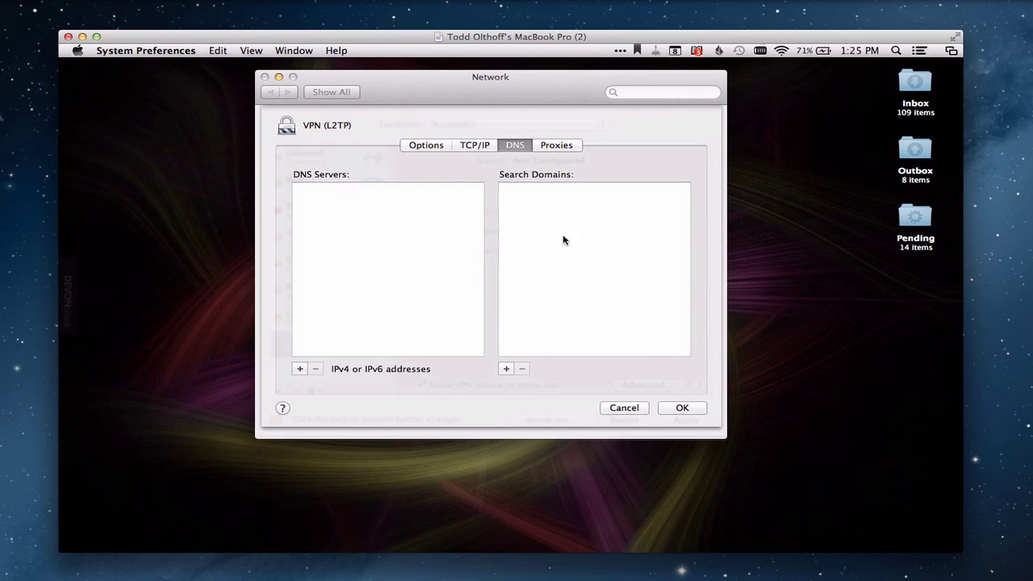
pyautogui.click(627, 408)
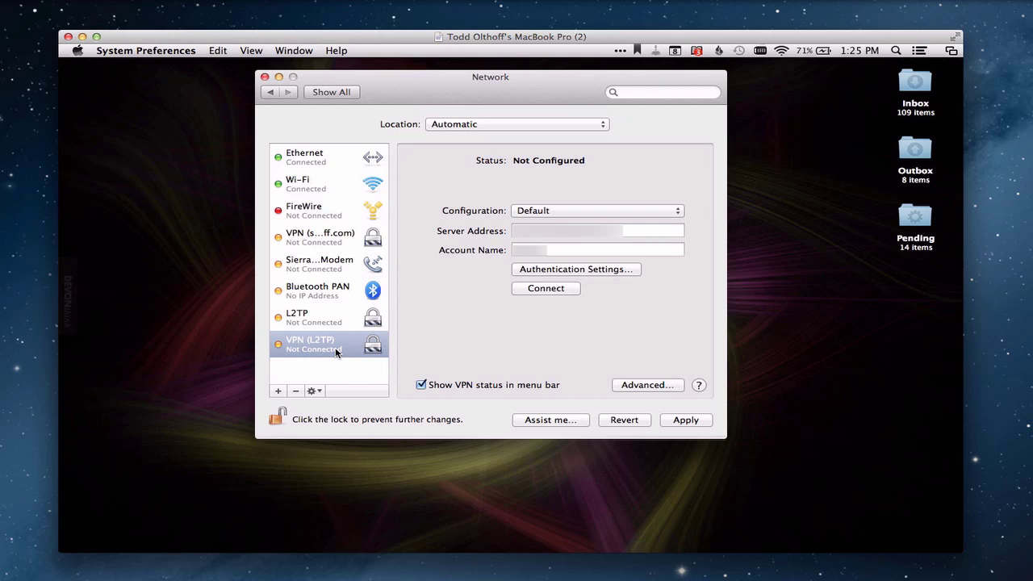
# - Remove the VPN (L2TP) service from the network list, and close the Network preferences without applying the changes
pyautogui.click(296, 392)
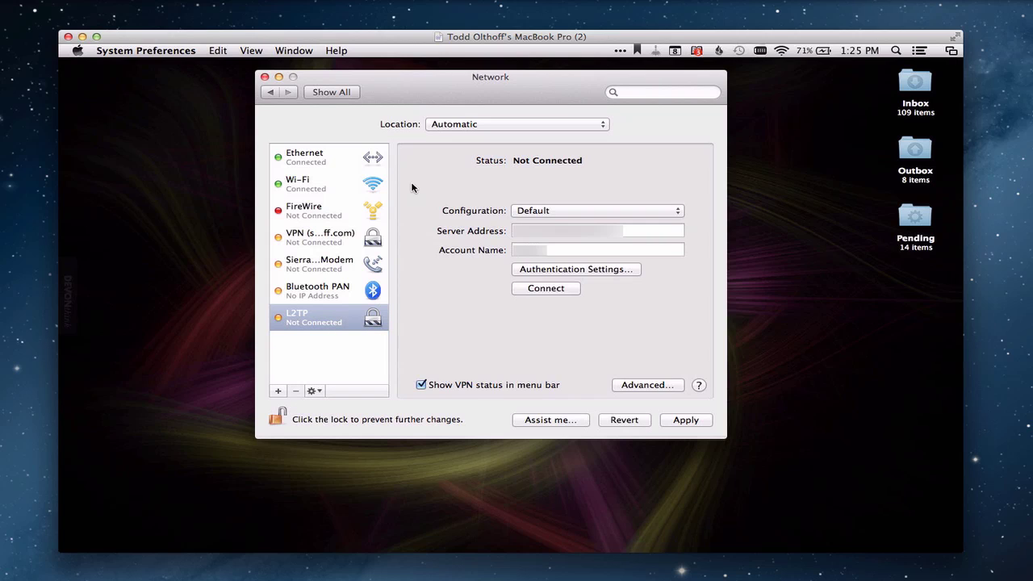
pyautogui.click(265, 78)
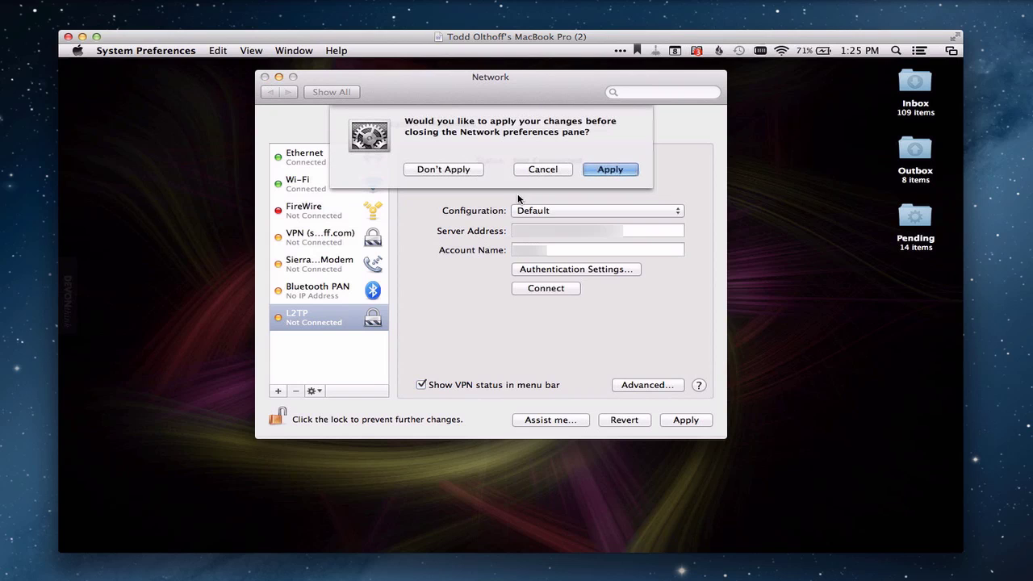
pyautogui.click(442, 169)
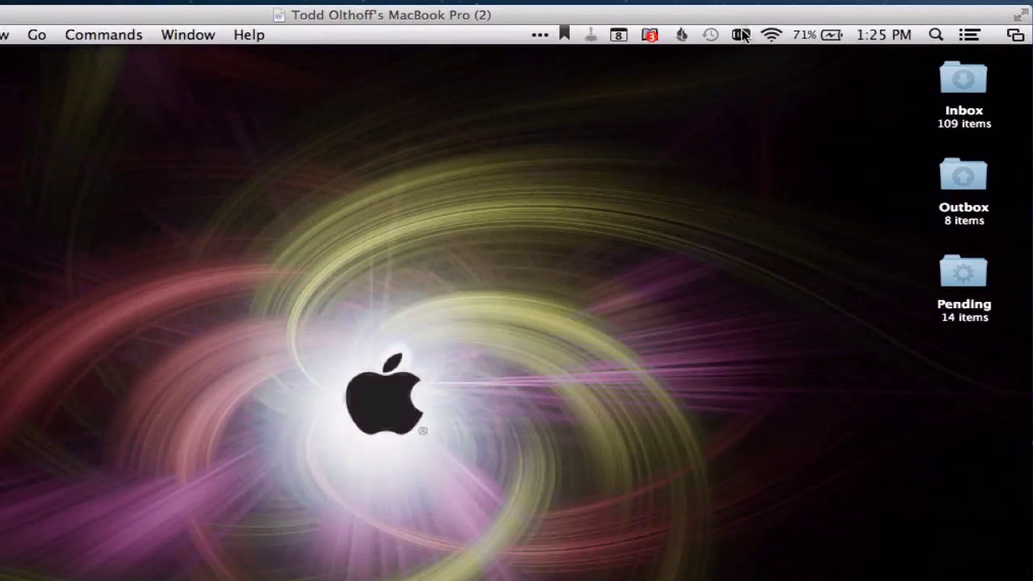
# - Connect to the existing L2TP VPN, and disconnect from it again
pyautogui.click(740, 36)
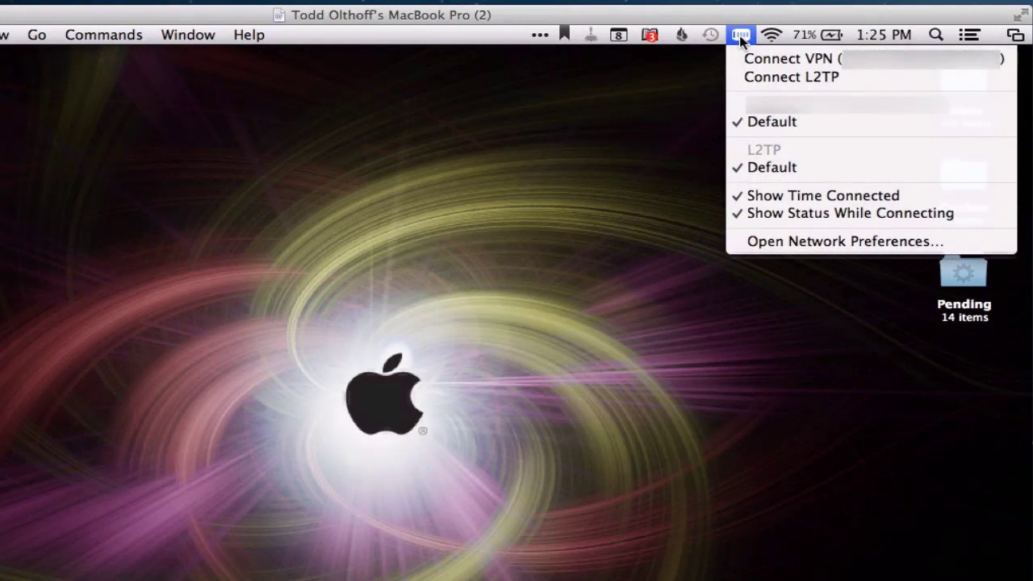
pyautogui.click(762, 78)
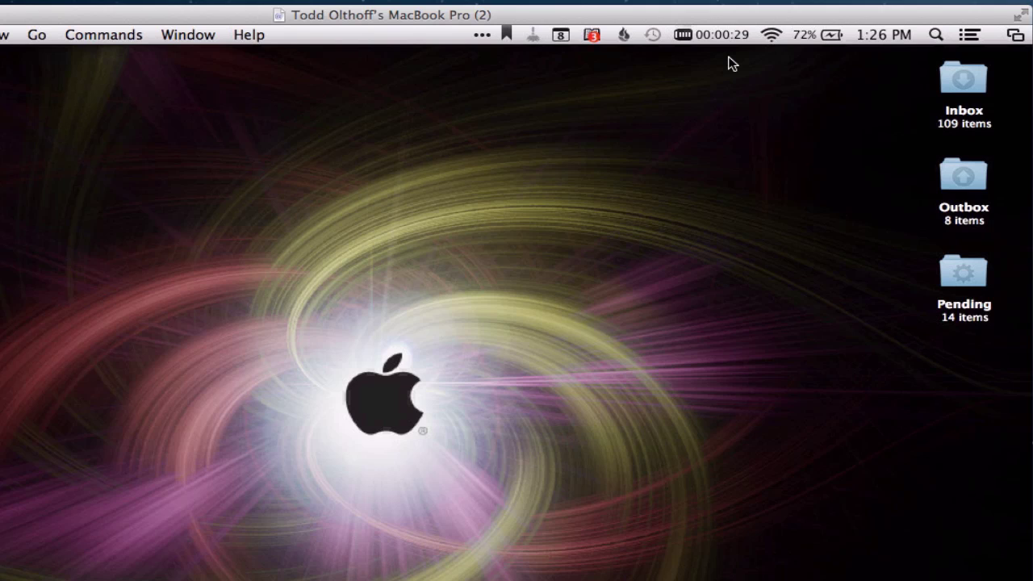
pyautogui.click(685, 36)
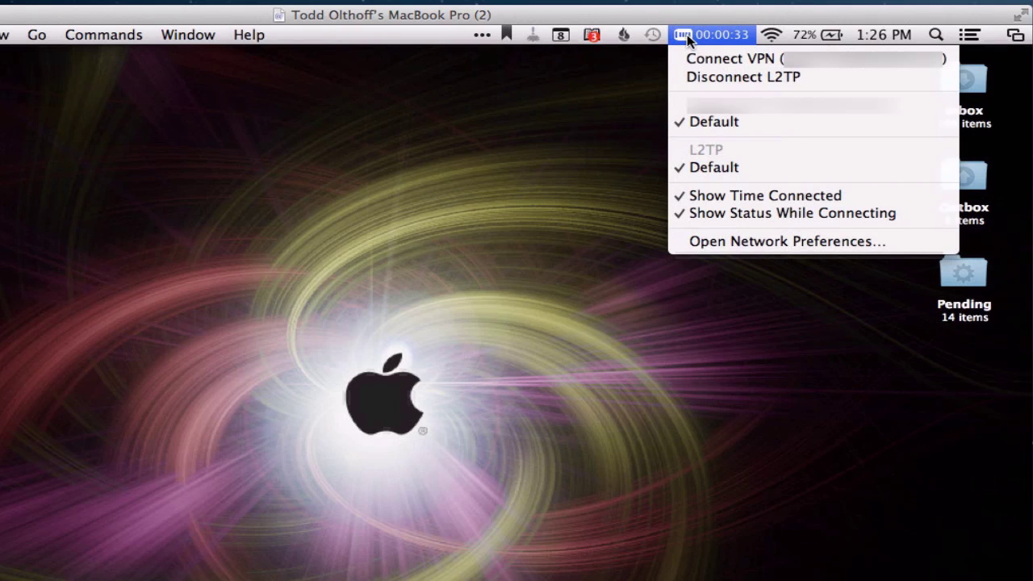
pyautogui.click(707, 76)
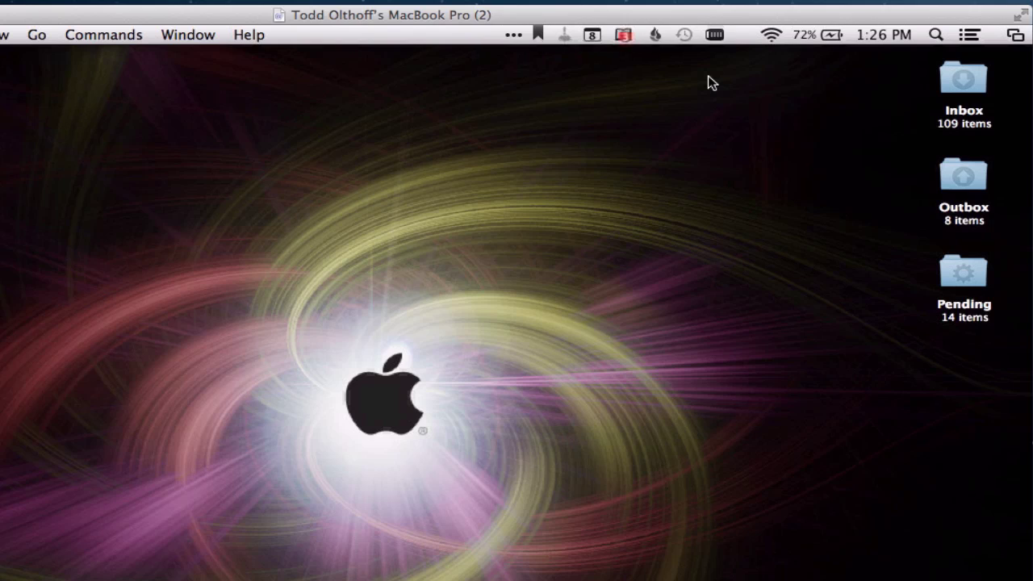